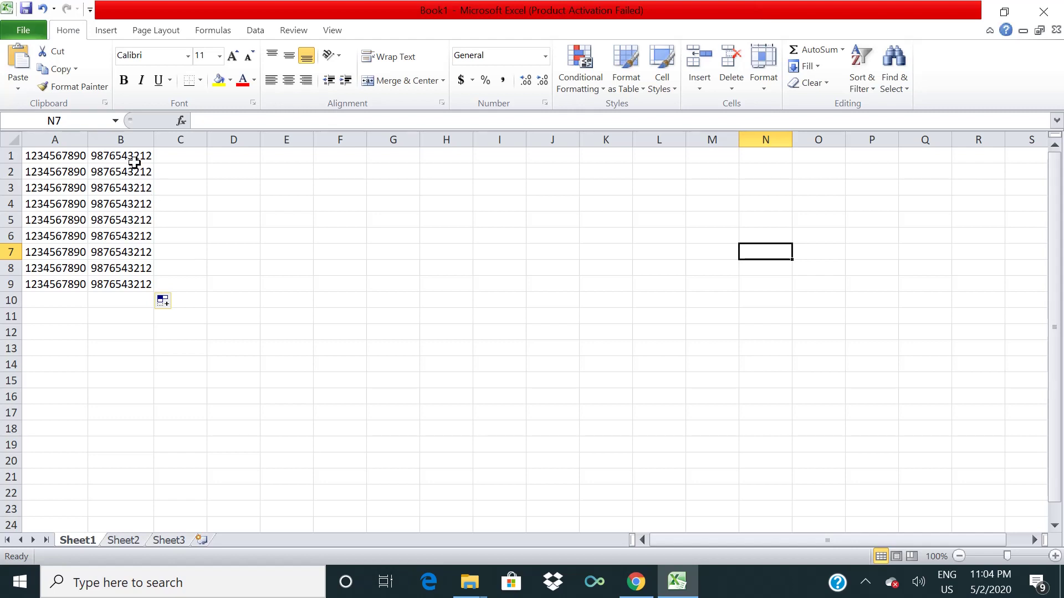
# - Copy the numbers in cells B1 to B9 of Sheet1
pyautogui.click(134, 159)
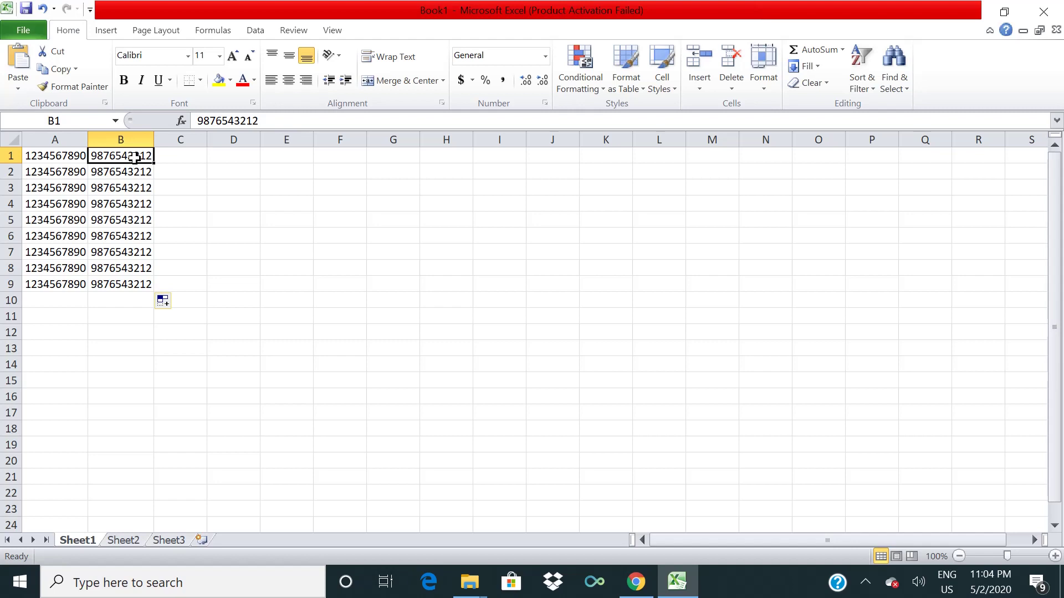
pyautogui.moveTo(135, 159); pyautogui.dragTo(128, 288)
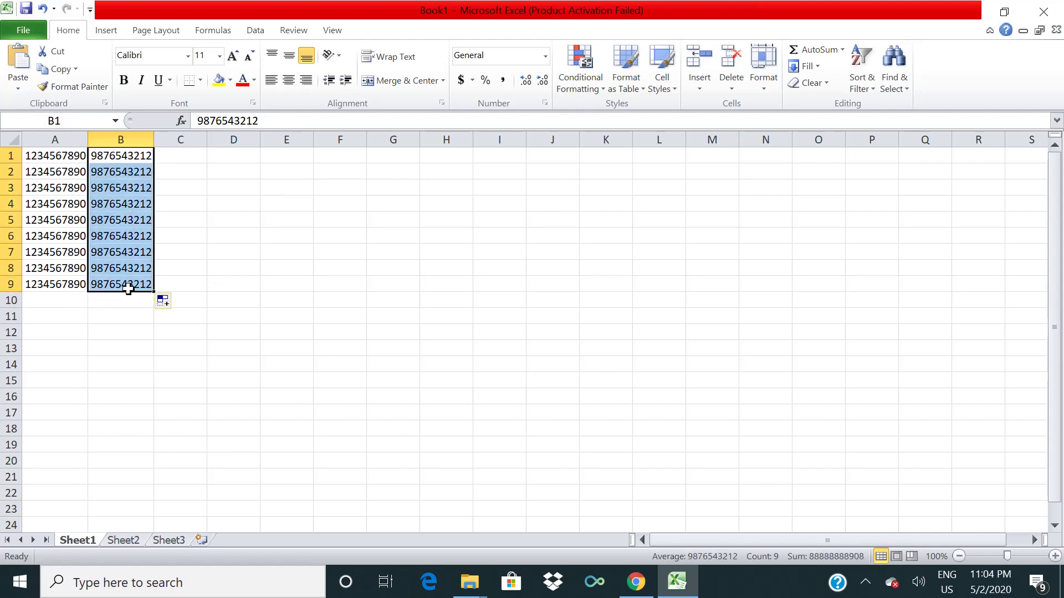
pyautogui.hotkey('ctrl', 'c')
# - Search Windows for notepad++ and launch Notepad++
pyautogui.click(163, 584)
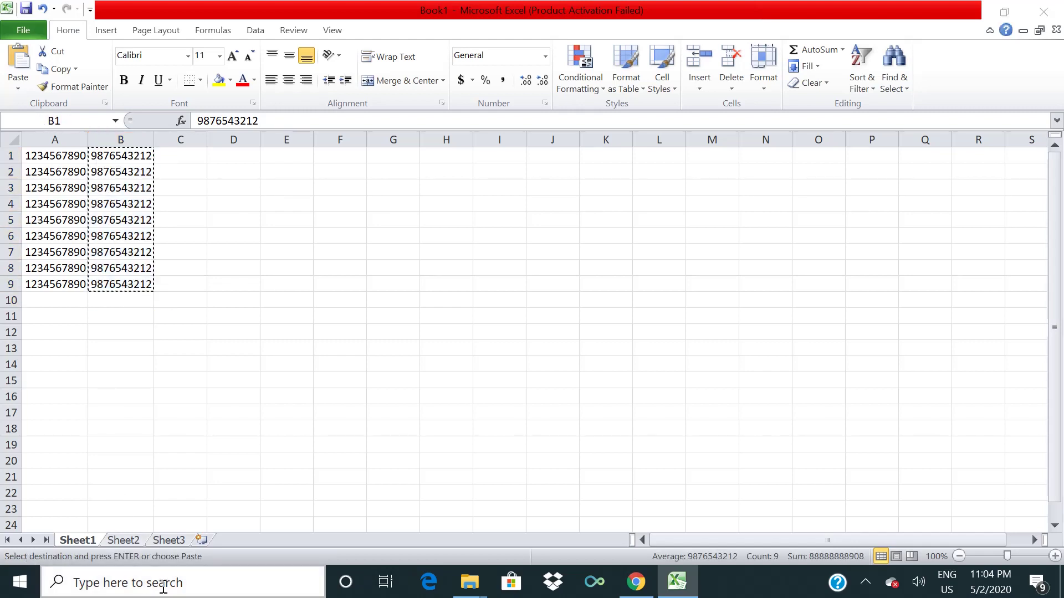
pyautogui.write('note')
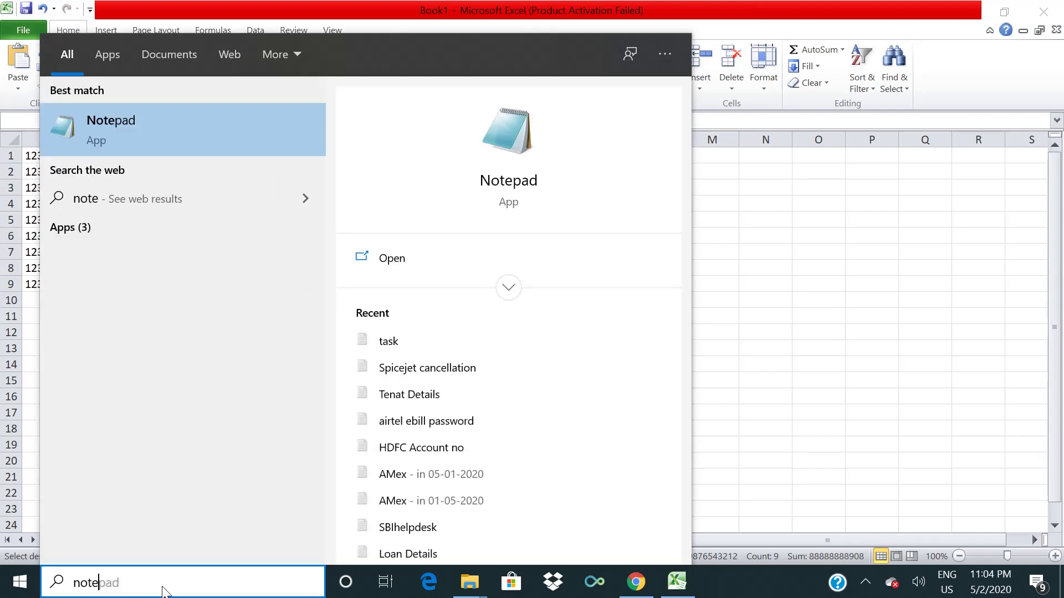
pyautogui.write('pad')
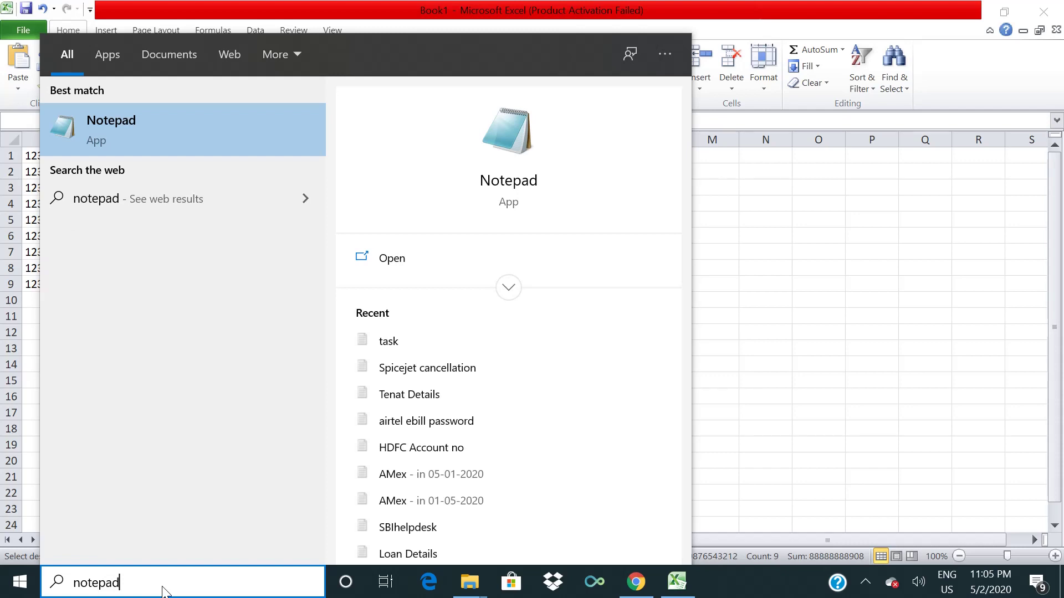
pyautogui.write('++')
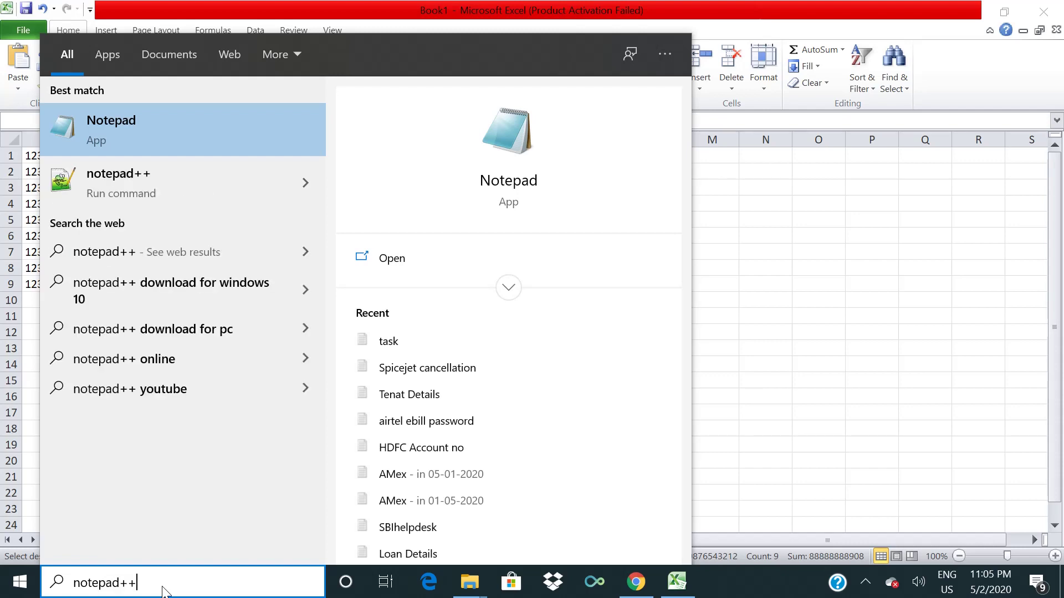
pyautogui.click(177, 177)
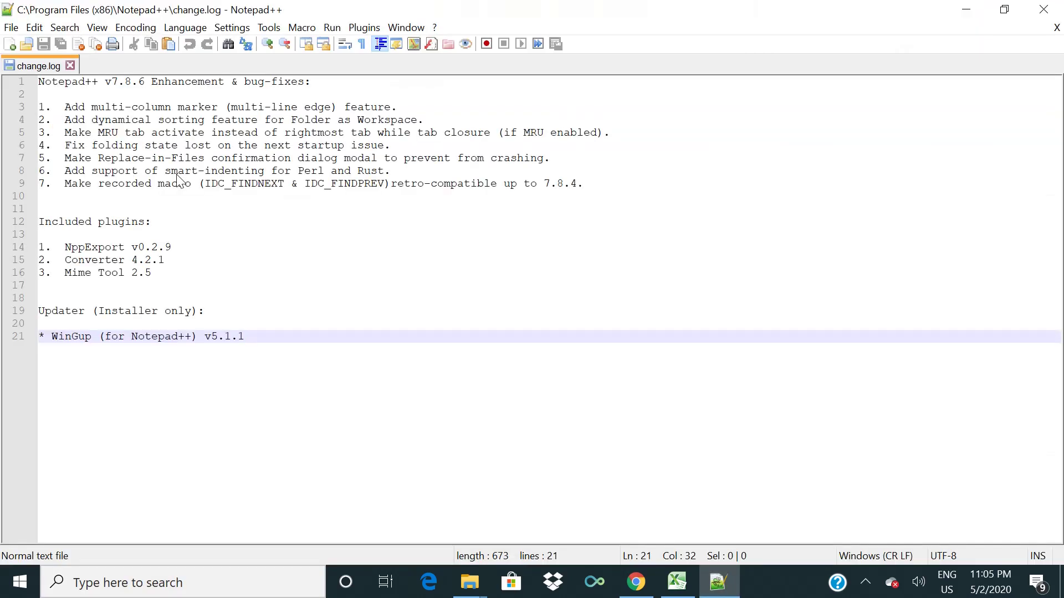
# - Create a new document and paste the copied column of numbers below three blank lines
pyautogui.click(12, 28)
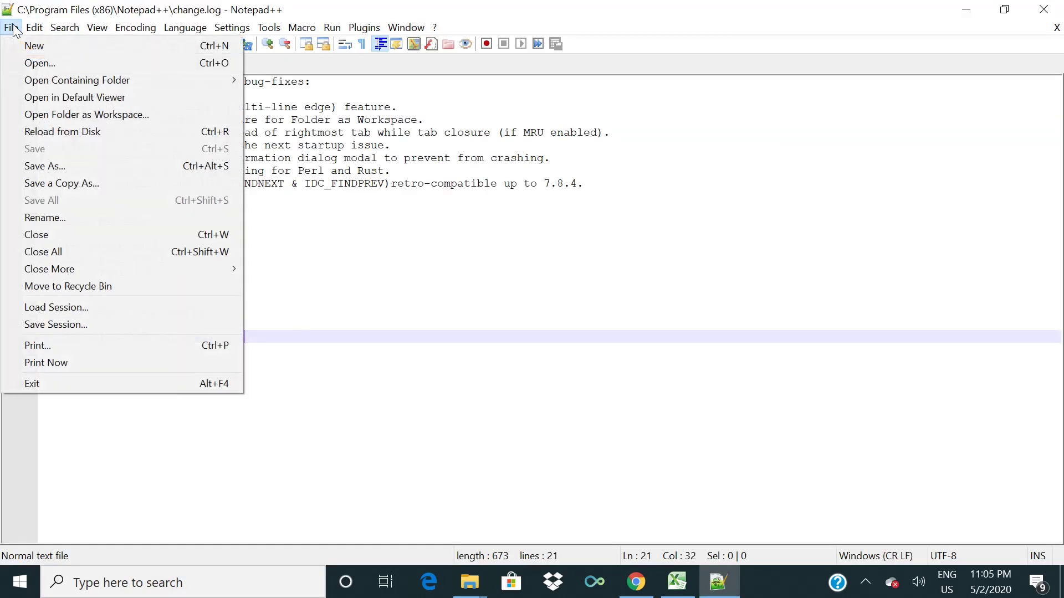
pyautogui.click(25, 44)
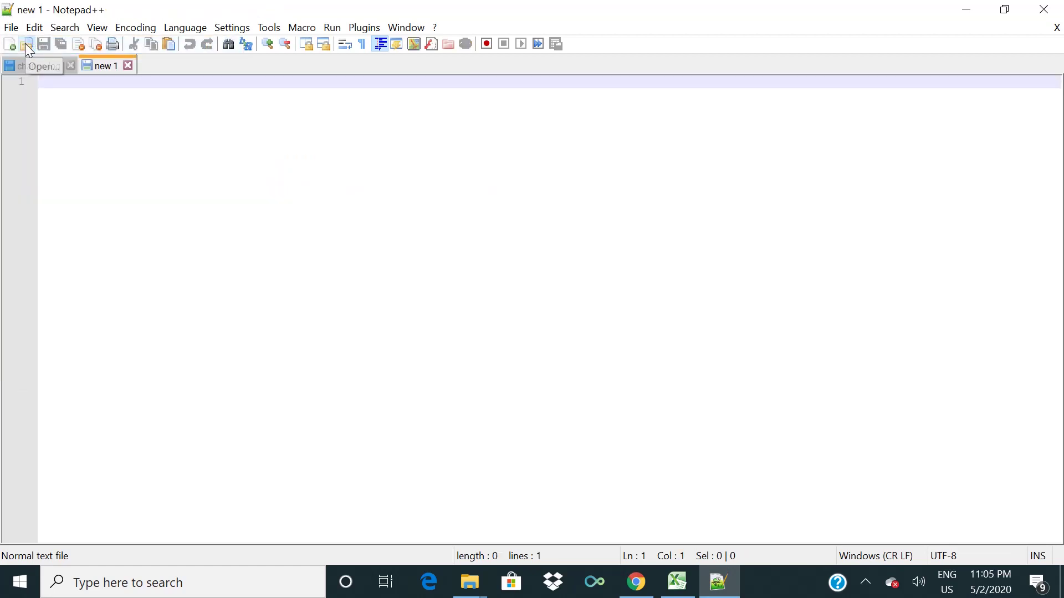
pyautogui.press('Return')
pyautogui.press('Return')
pyautogui.press('Return')
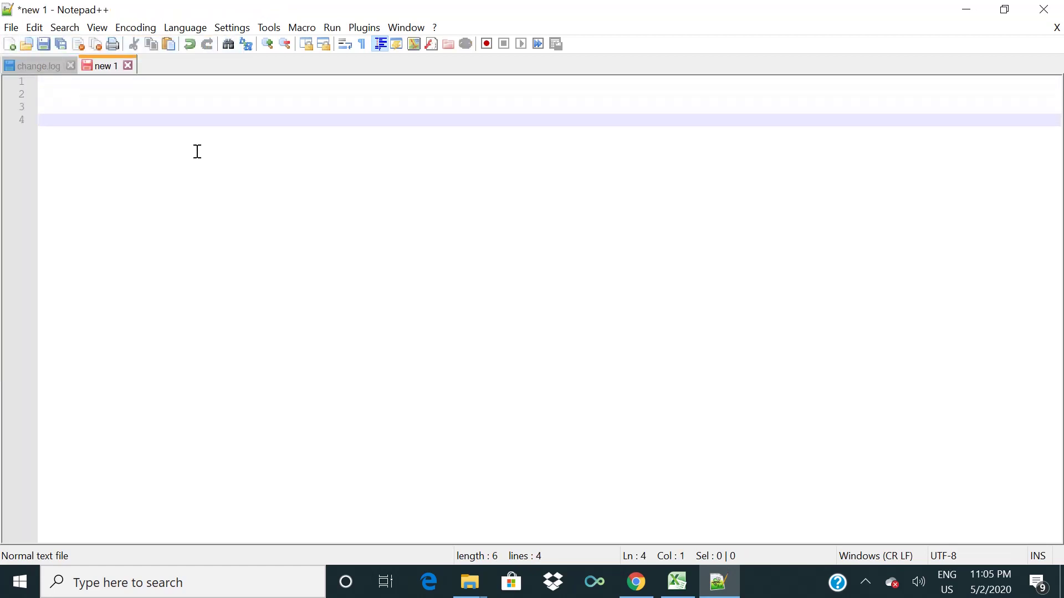
pyautogui.hotkey('ctrl', 'v')
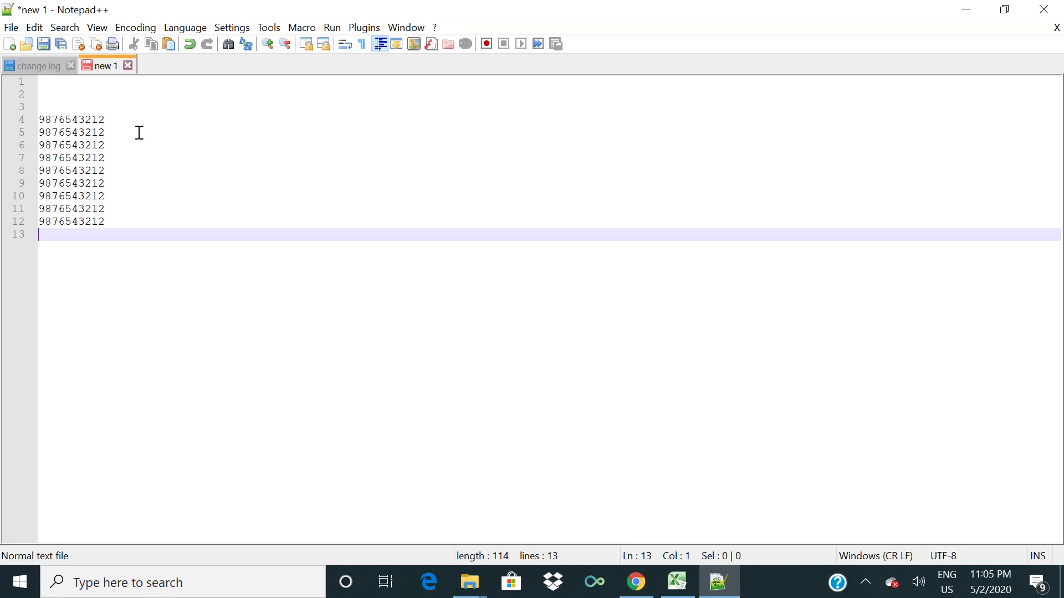
# - Append a comma to the end of every number on lines 4 to 12 at once with a column selection
pyautogui.click(108, 124)
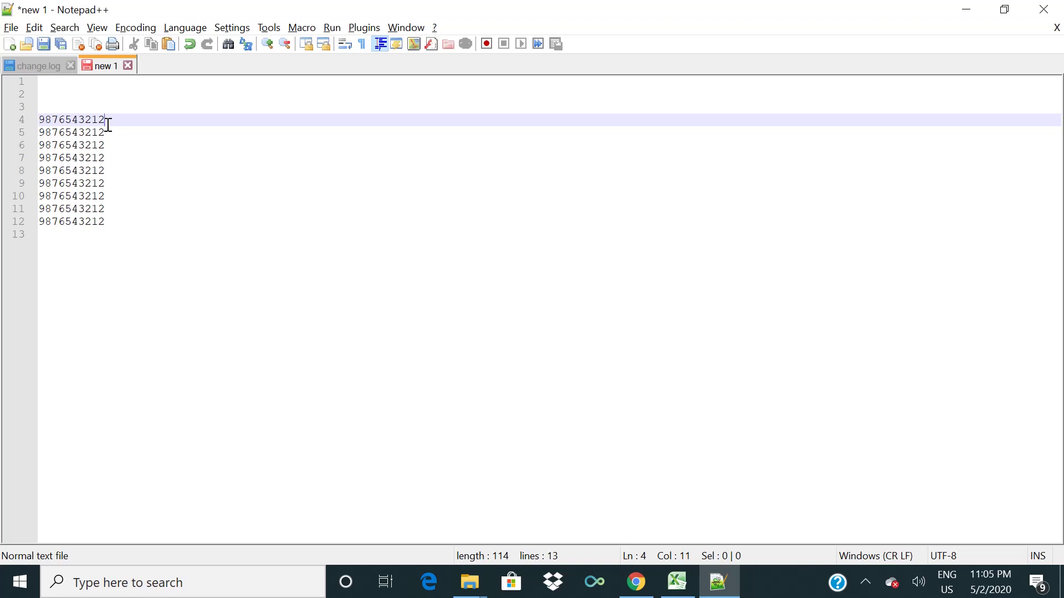
pyautogui.hotkey('alt', 'shift', 'Down')
pyautogui.hotkey('alt', 'shift', 'Down')
pyautogui.hotkey('alt', 'shift', 'Down')
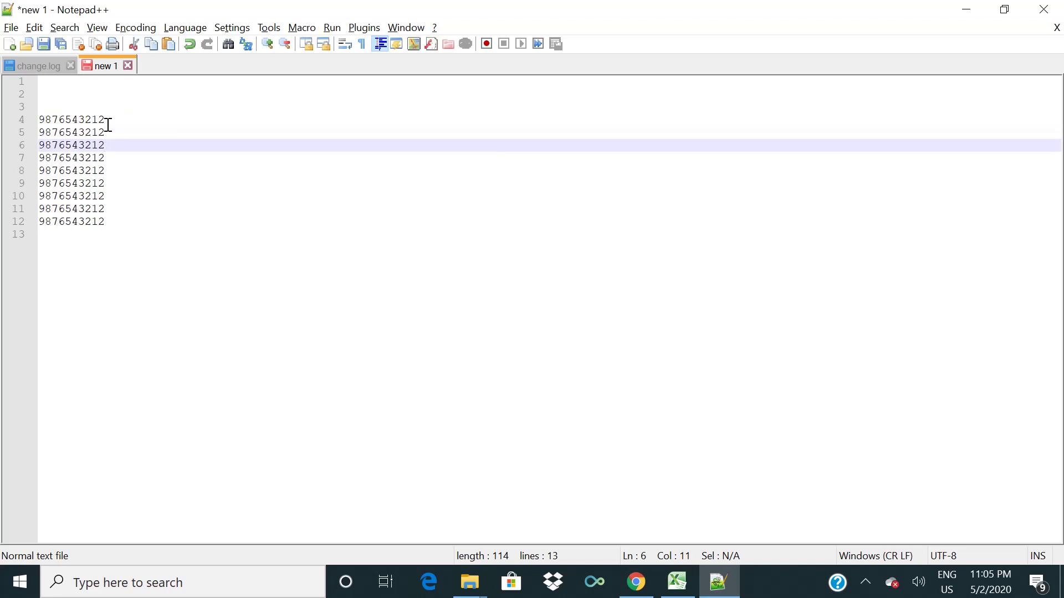
pyautogui.hotkey('alt', 'shift', 'Down')
pyautogui.hotkey('alt', 'shift', 'Down')
pyautogui.hotkey('alt', 'shift', 'Down')
pyautogui.hotkey('alt', 'shift', 'Down')
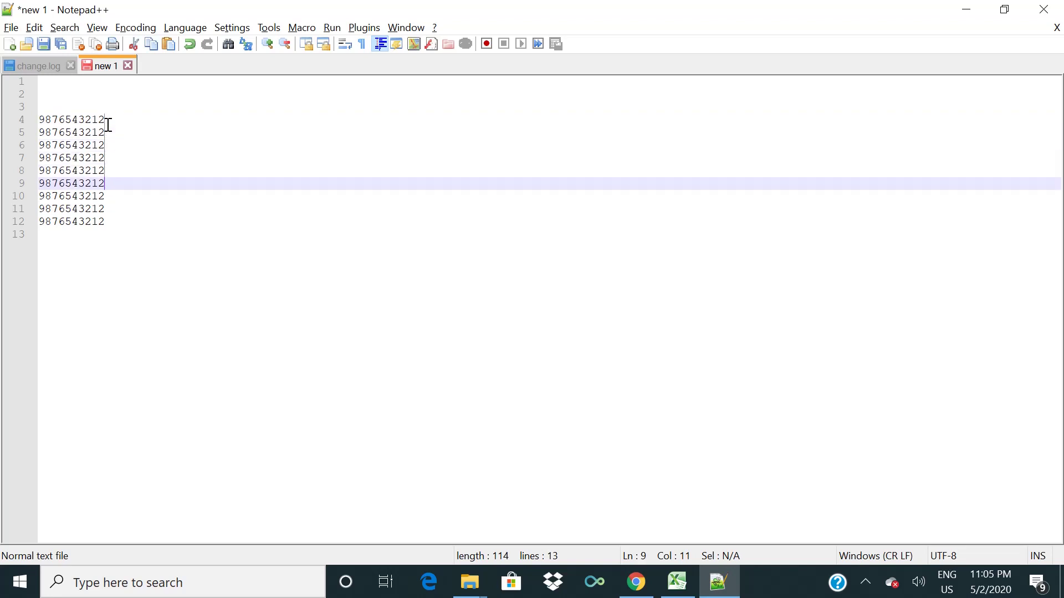
pyautogui.hotkey('alt', 'shift', 'Down')
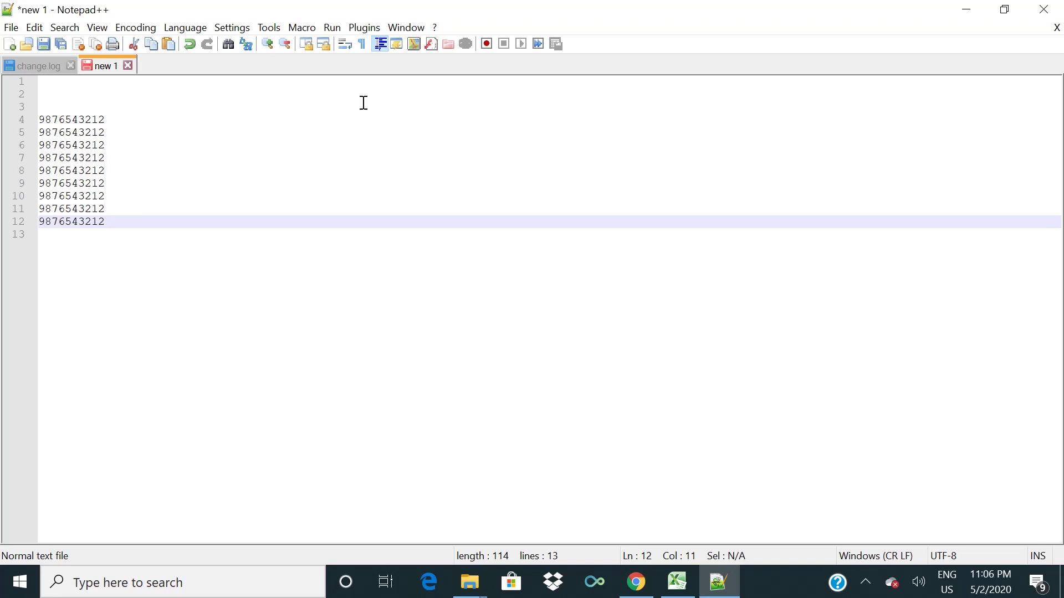
pyautogui.write("'")
pyautogui.press('BackSpace')
pyautogui.write(',')
# - Remove the comma after the last number and join lines 4 to 12 into a single line
pyautogui.click(131, 225)
pyautogui.press('BackSpace')
pyautogui.moveTo(42, 120); pyautogui.dragTo(126, 223)
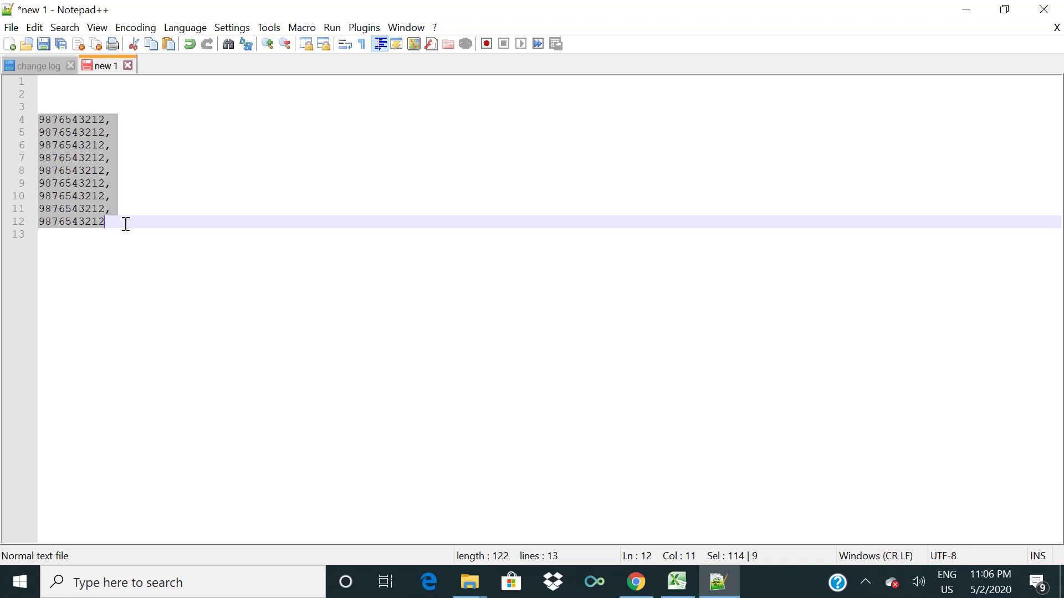
pyautogui.hotkey('ctrl', 'j')
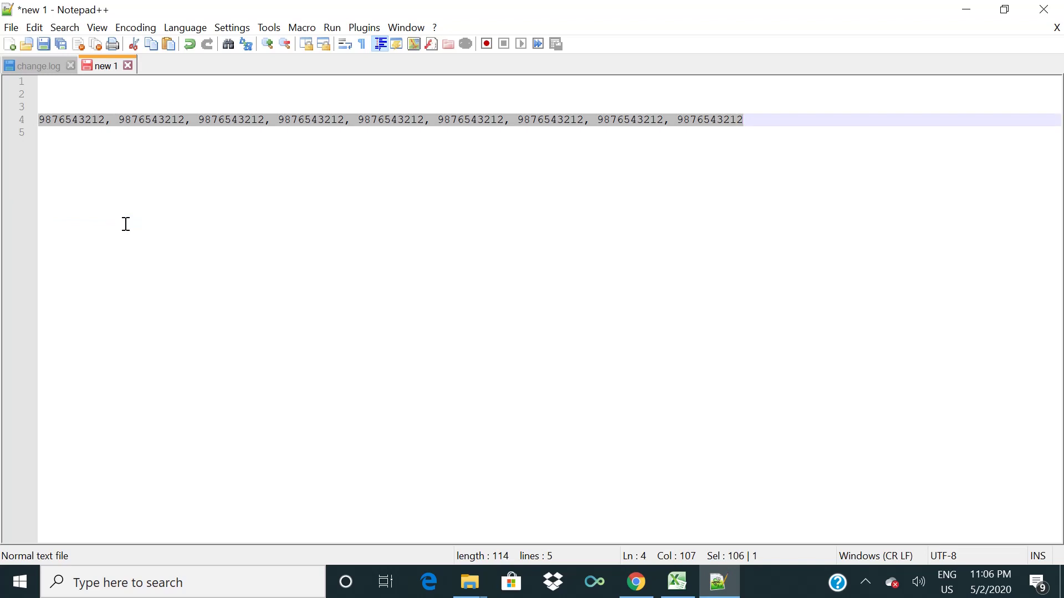
pyautogui.click(356, 214)
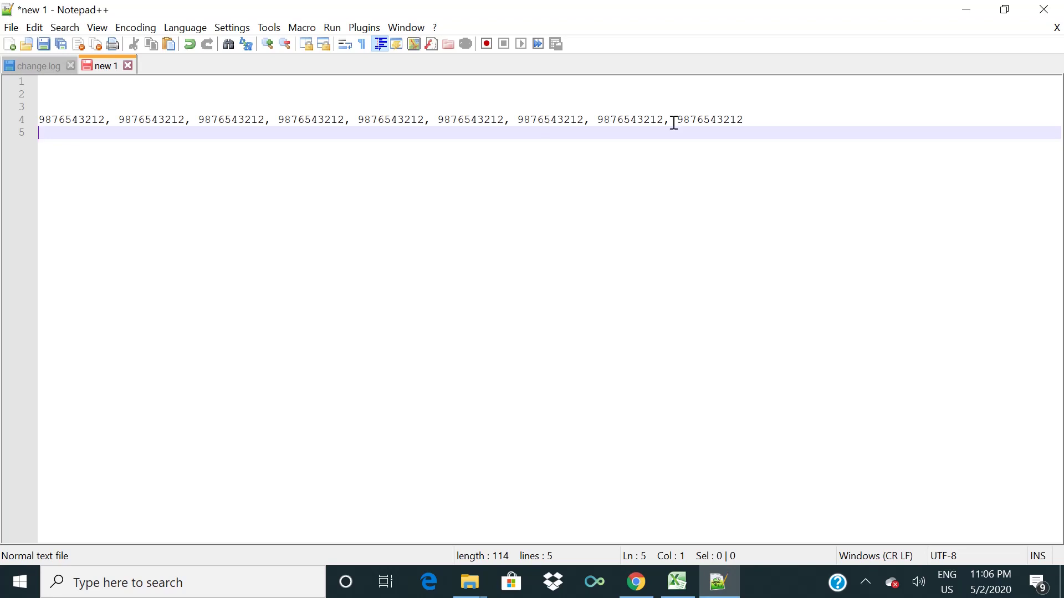
# - Enclose the comma-separated list of numbers on line 4 in parentheses
pyautogui.click(757, 118)
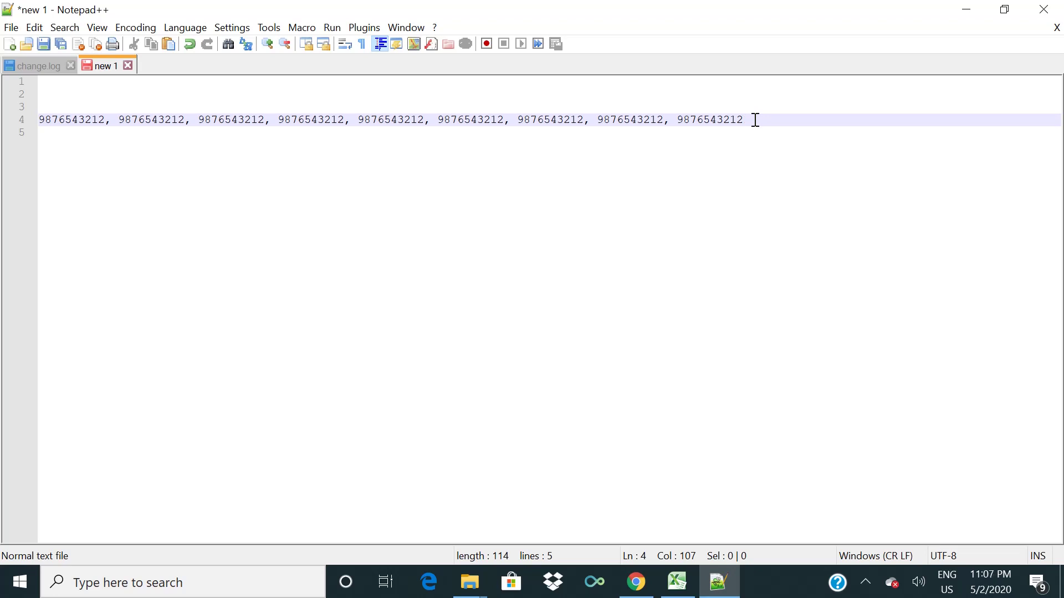
pyautogui.write(')')
pyautogui.click(43, 120)
pyautogui.write('(')
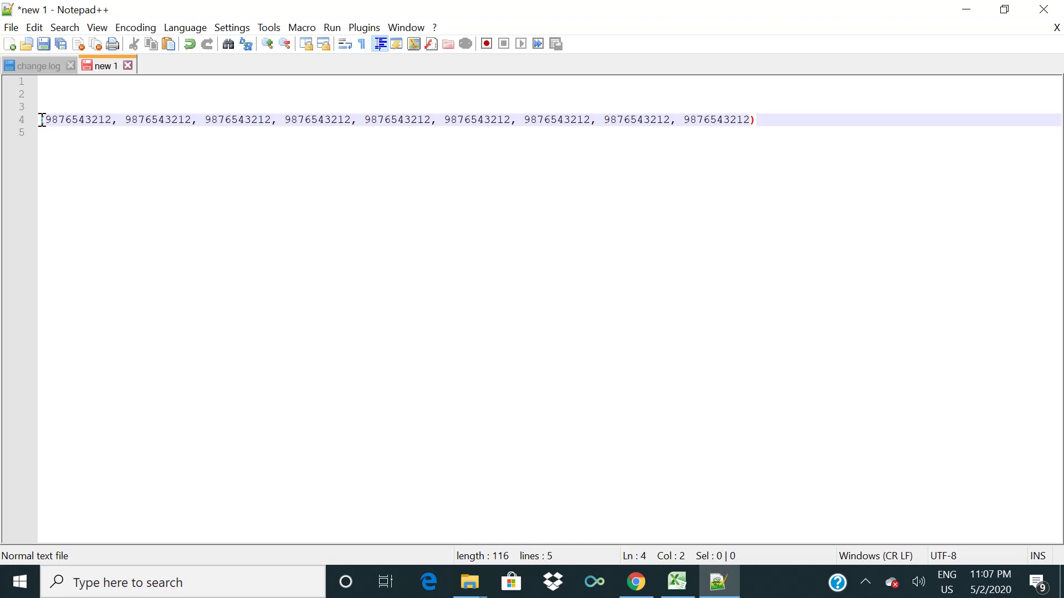
# - Move the bracketed list down two lines and write "Select emp from emp where sal in" directly in front of it
pyautogui.press('Return')
pyautogui.press('Return')
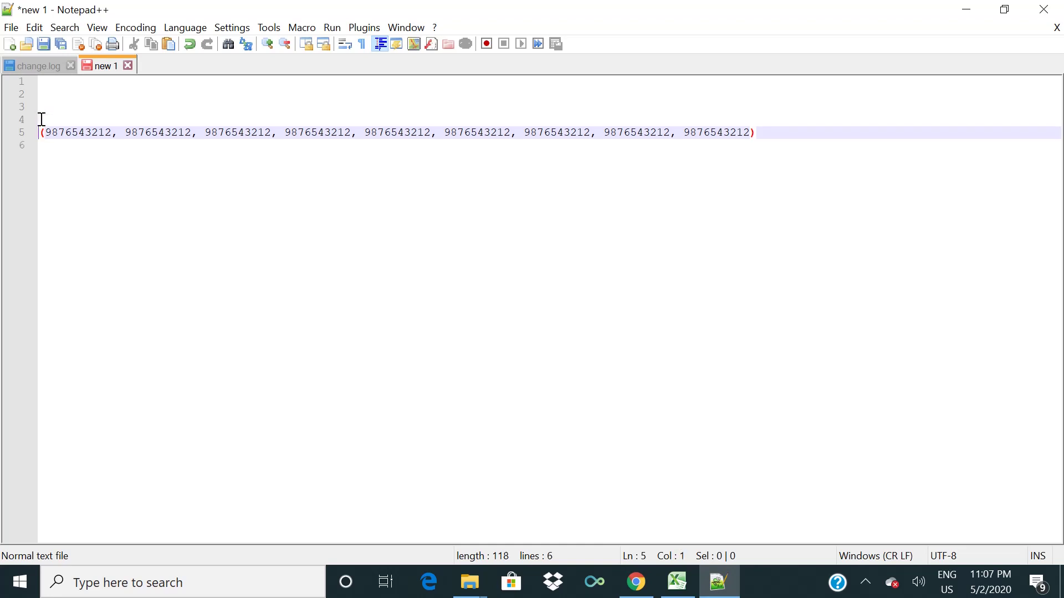
pyautogui.write('Se')
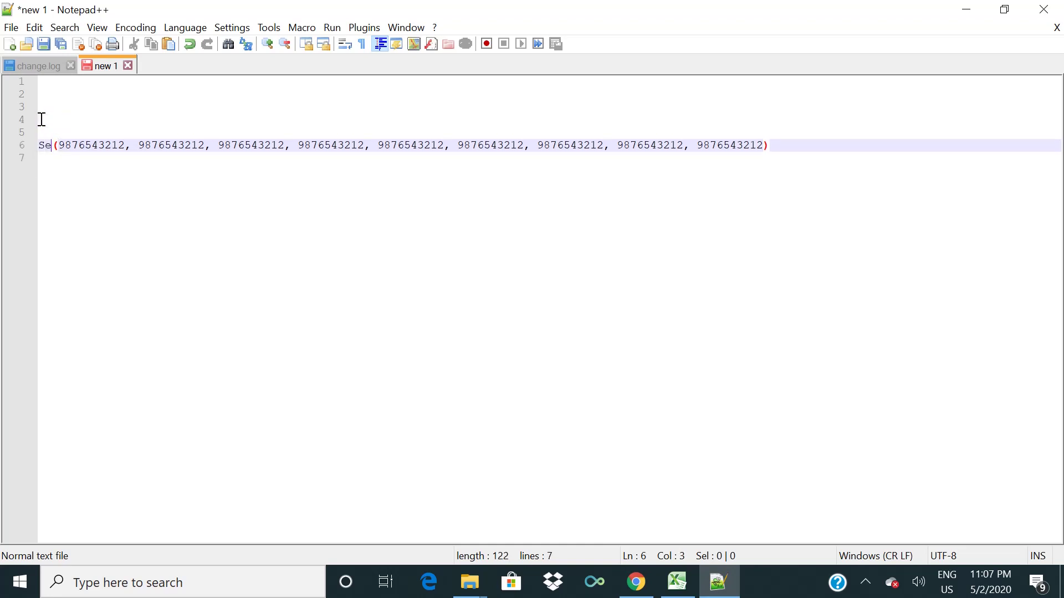
pyautogui.write('lect')
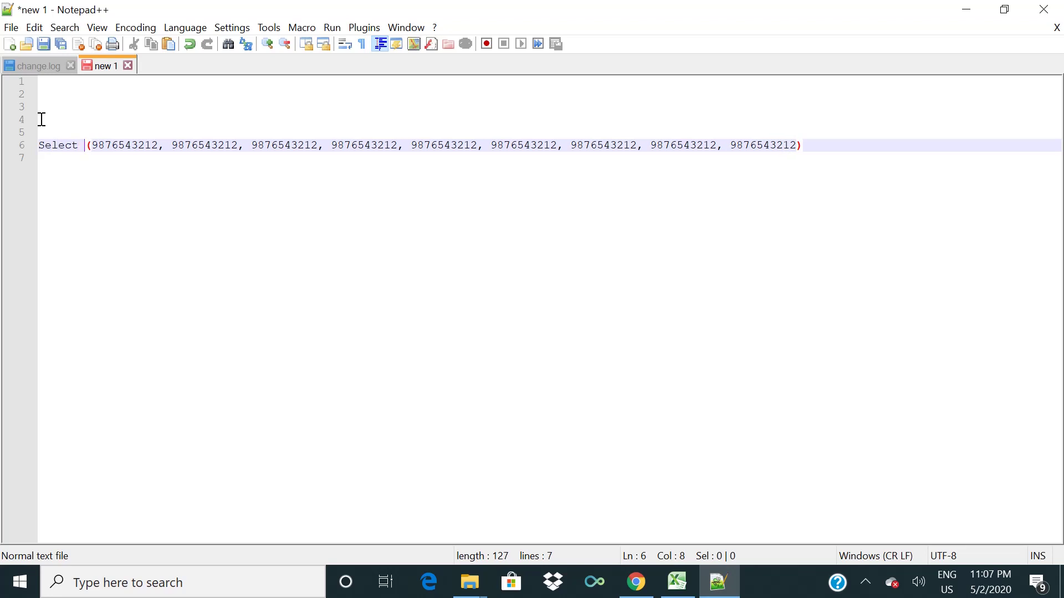
pyautogui.write(' emp fro')
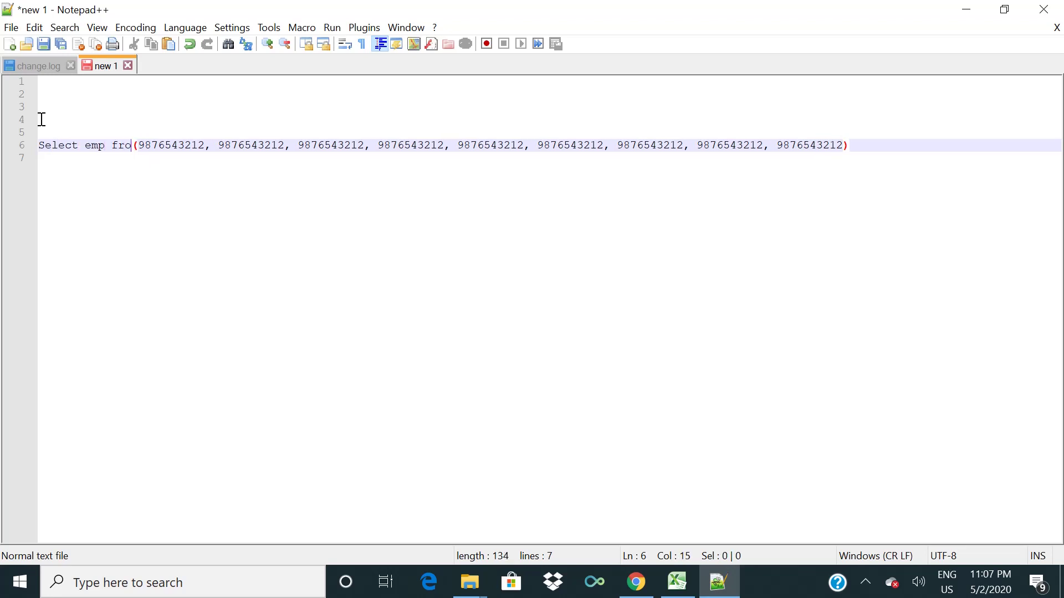
pyautogui.write('m emp t')
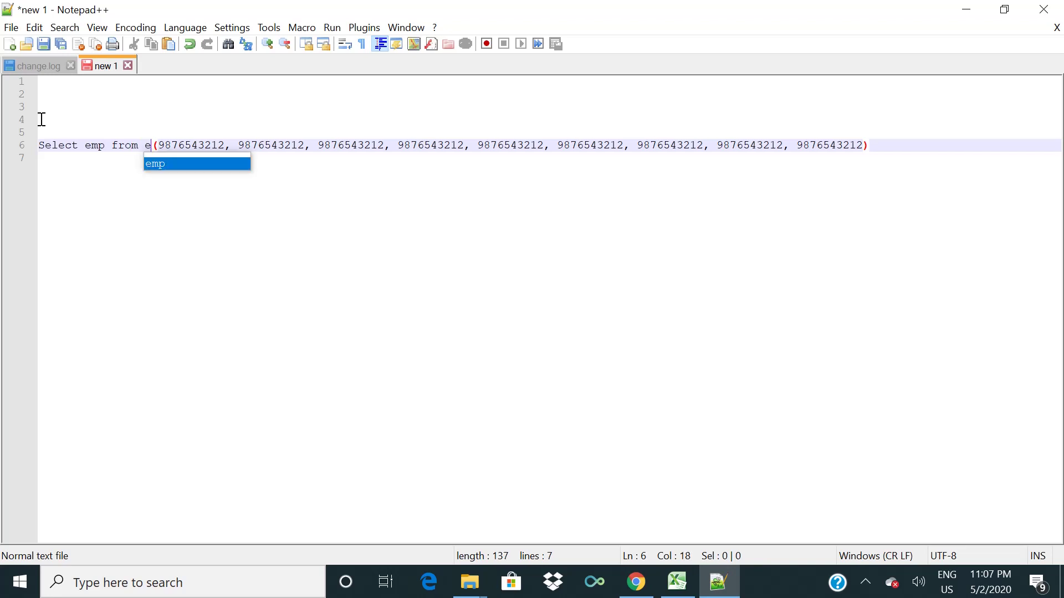
pyautogui.write('a')
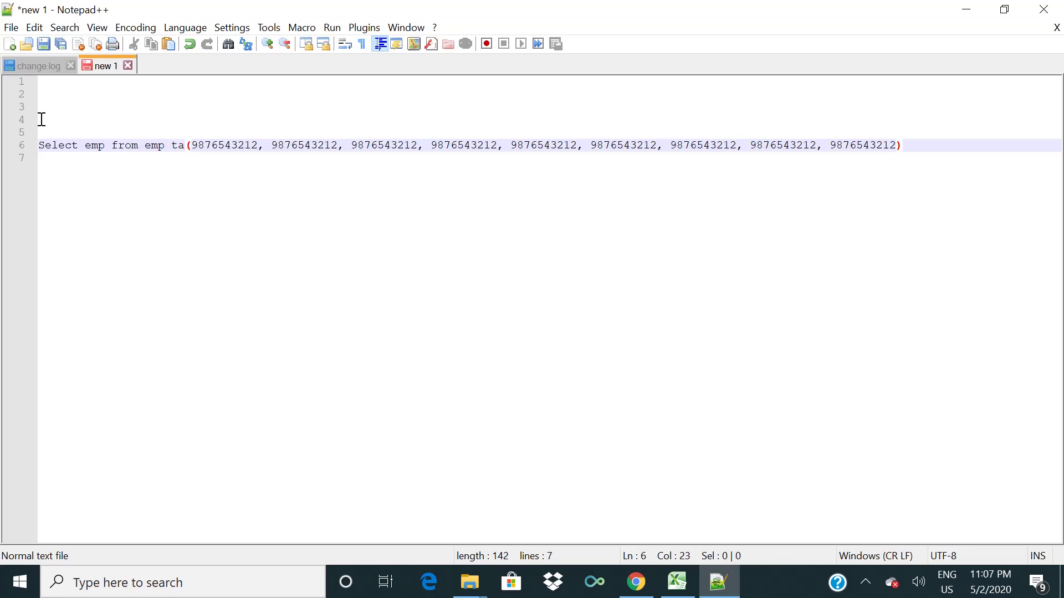
pyautogui.press('BackSpace')
pyautogui.press('BackSpace')
pyautogui.write('where ')
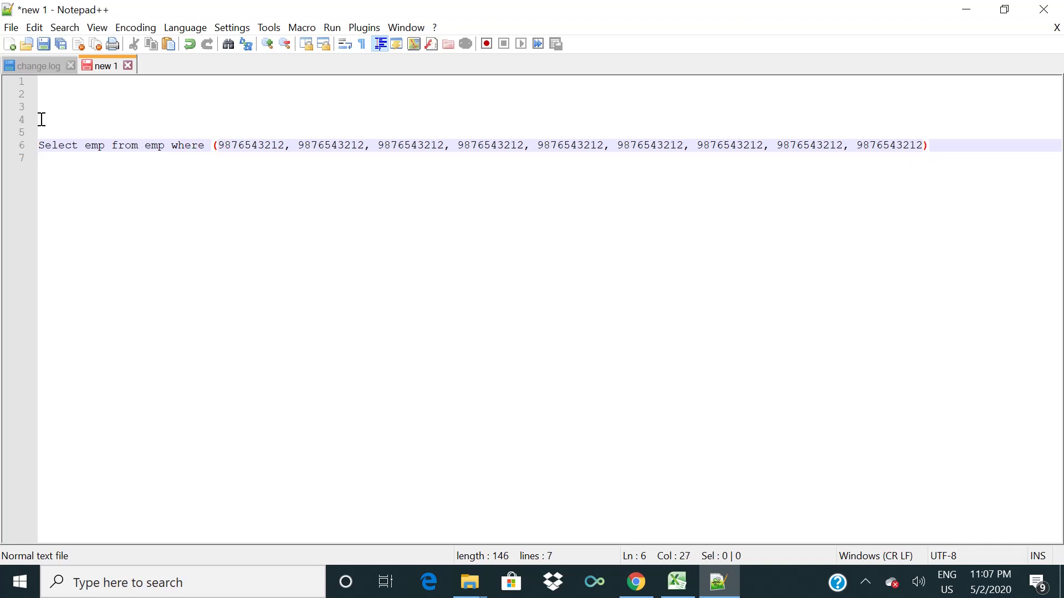
pyautogui.write('sal')
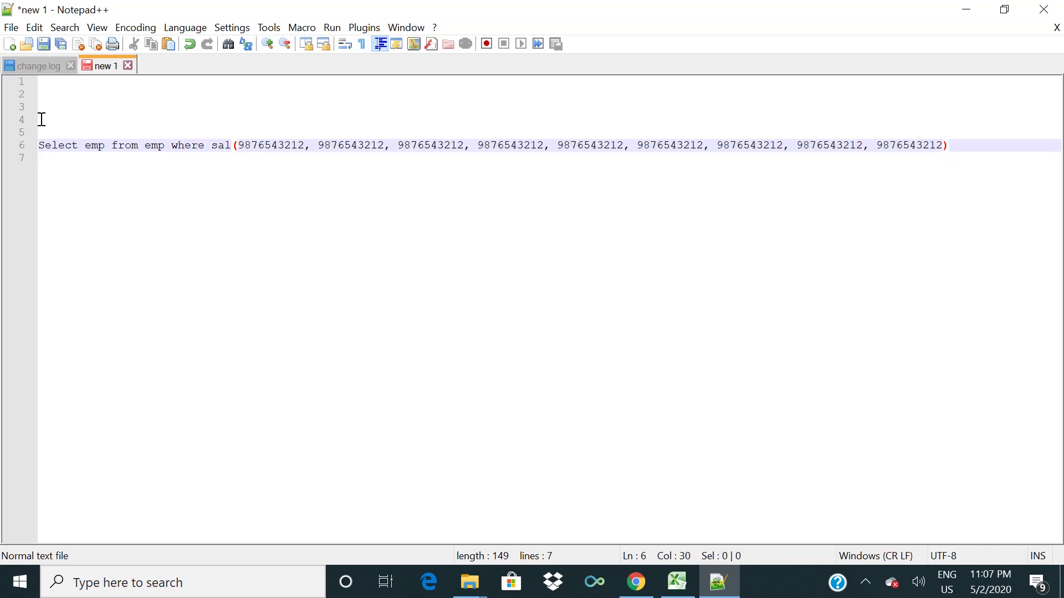
pyautogui.write(' in')
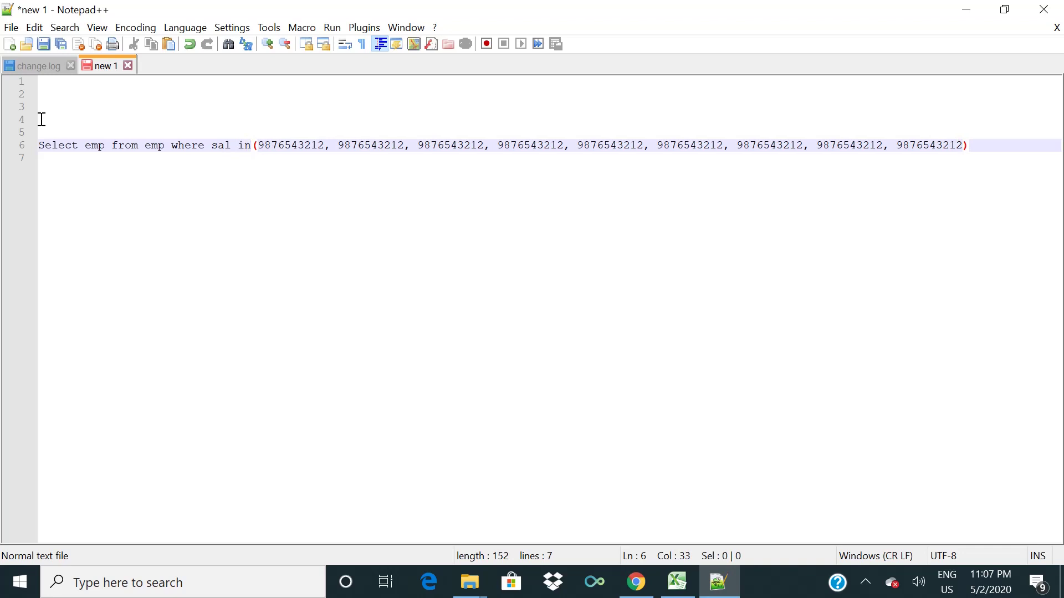
pyautogui.click(418, 177)
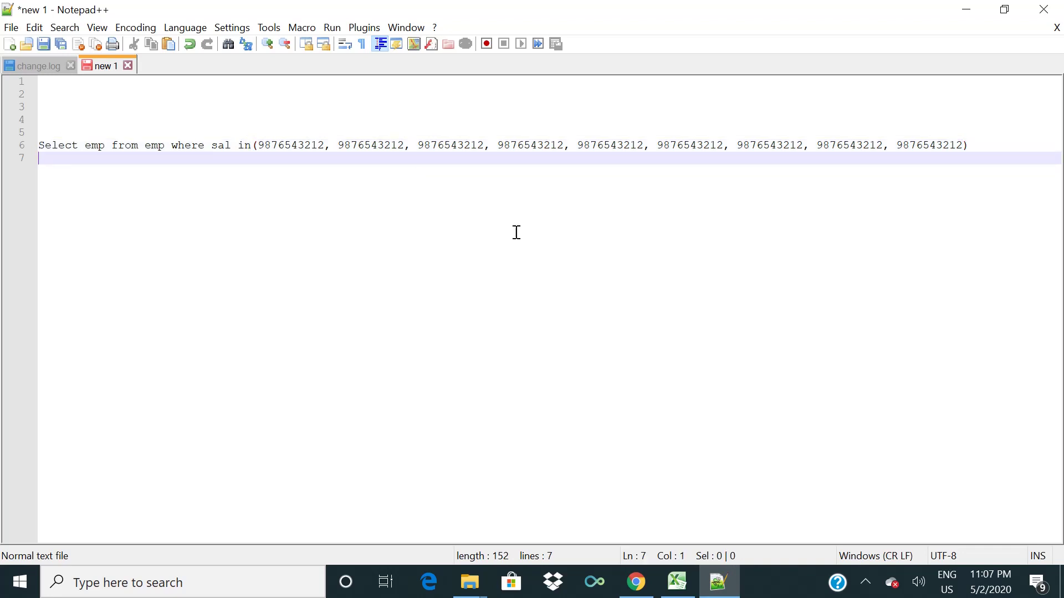
pyautogui.click(686, 591)
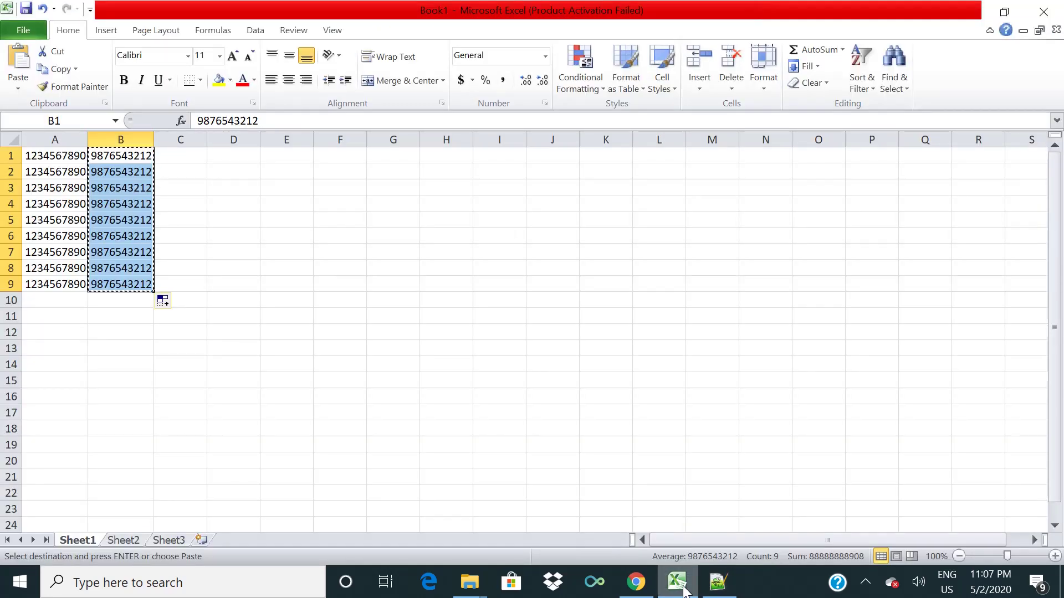
pyautogui.click(72, 172)
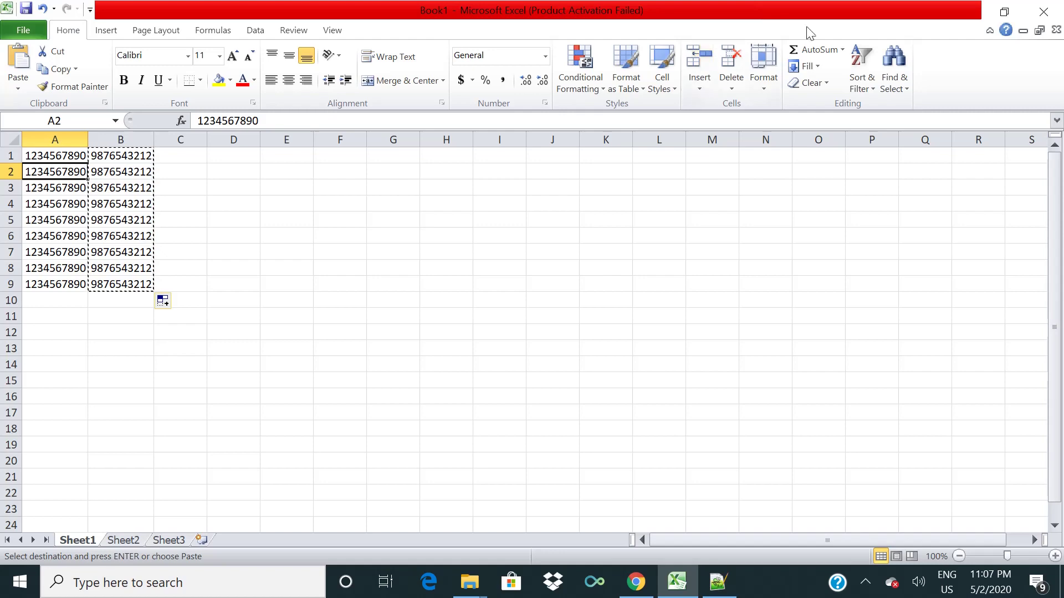
pyautogui.click(966, 11)
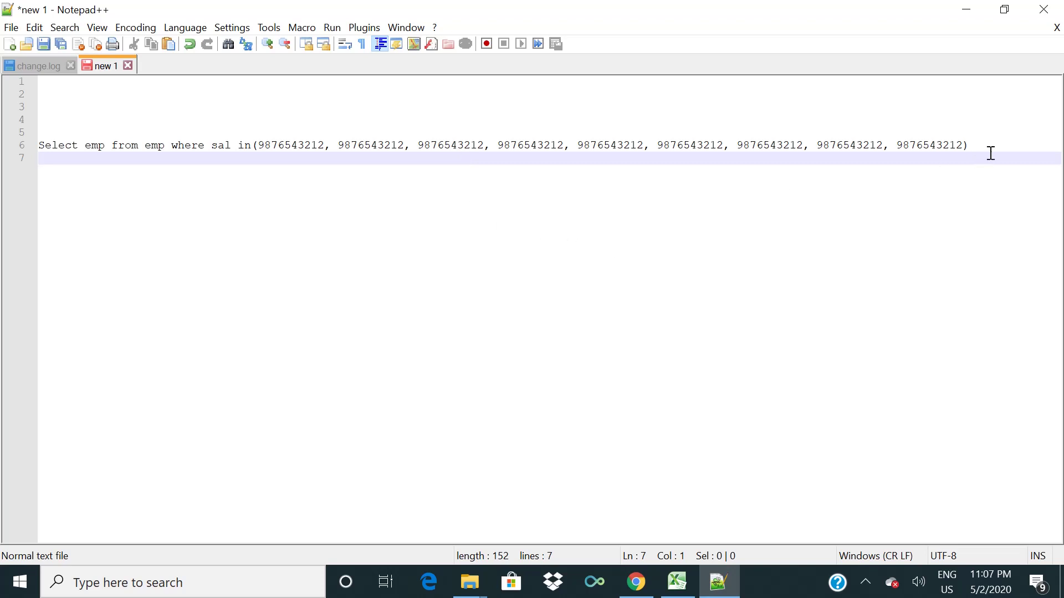
# - Switch to the Excel workbook and copy all of column A
pyautogui.click(677, 582)
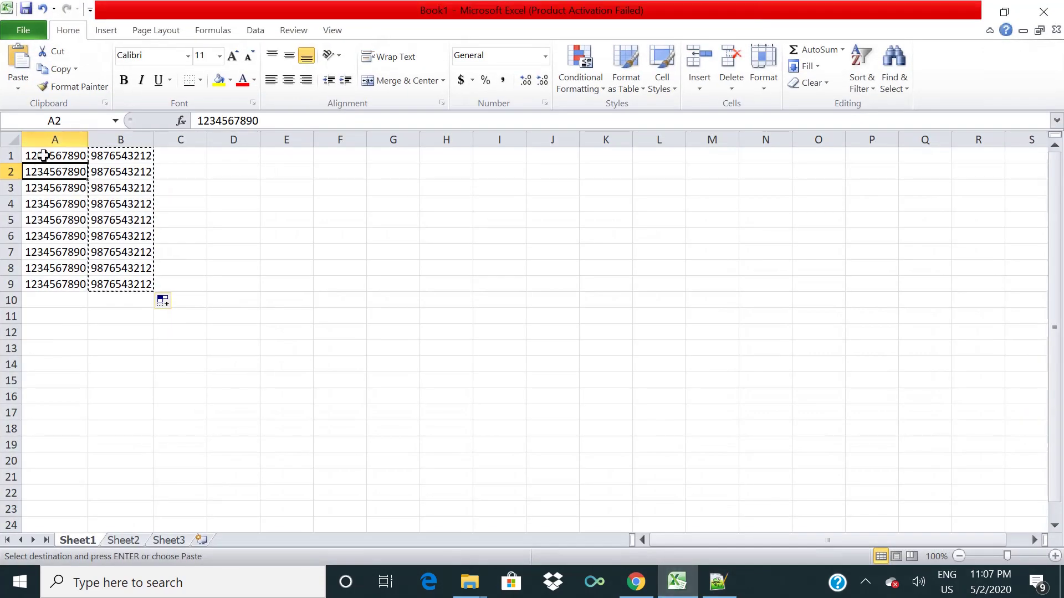
pyautogui.click(44, 156)
pyautogui.doubleClick(44, 156)
pyautogui.moveTo(44, 155); pyautogui.dragTo(48, 266)
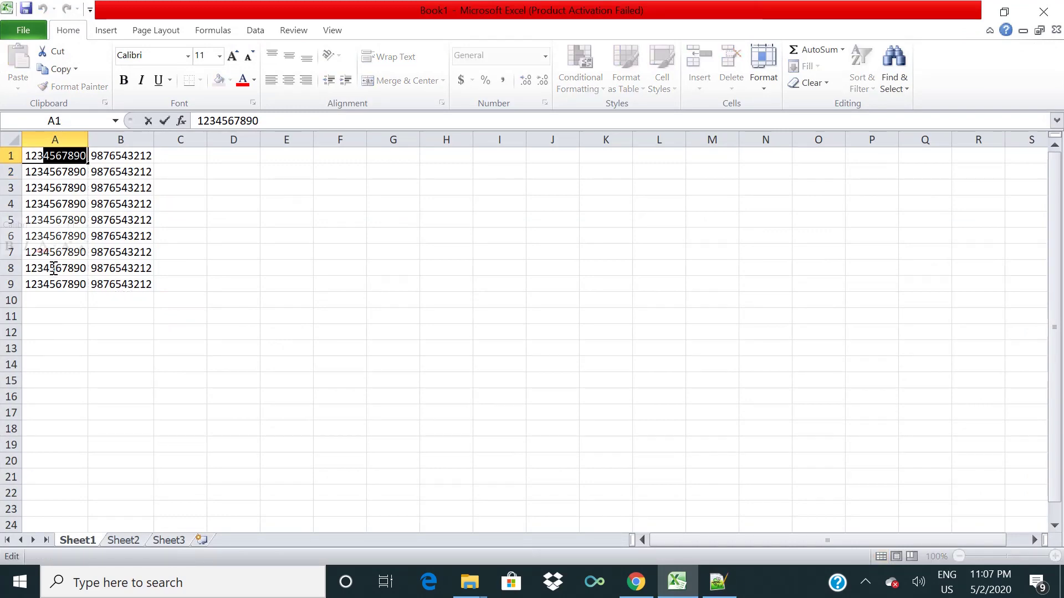
pyautogui.click(47, 132)
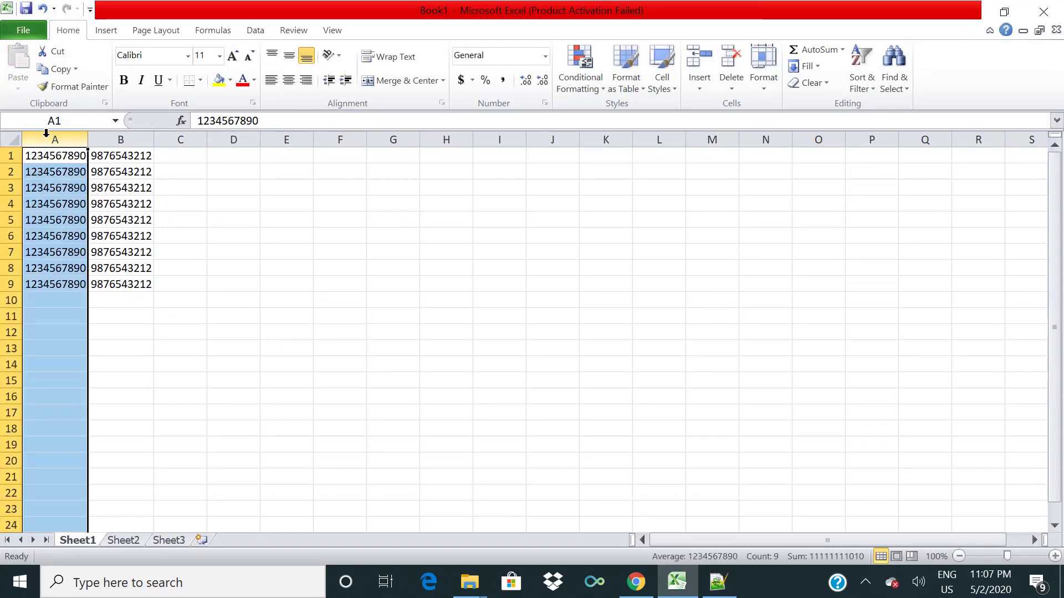
pyautogui.hotkey('ctrl', 'c')
# - Switch back to Notepad++ and paste the copied column three lines further down, starting on line 10
pyautogui.hotkey('alt', 'Tab')
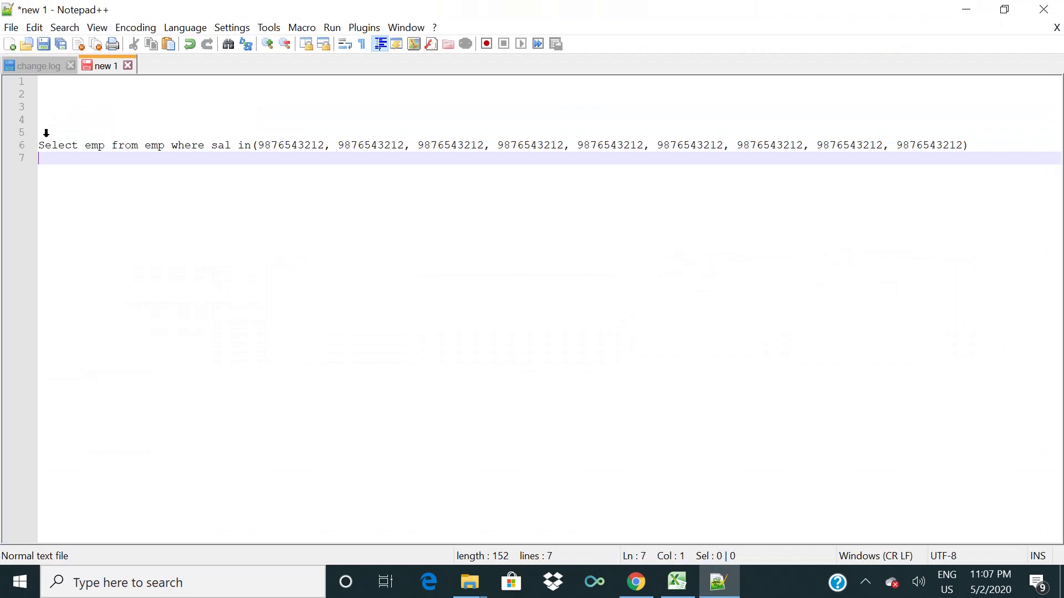
pyautogui.press('Return')
pyautogui.press('Return')
pyautogui.press('Return')
pyautogui.hotkey('ctrl', 'v')
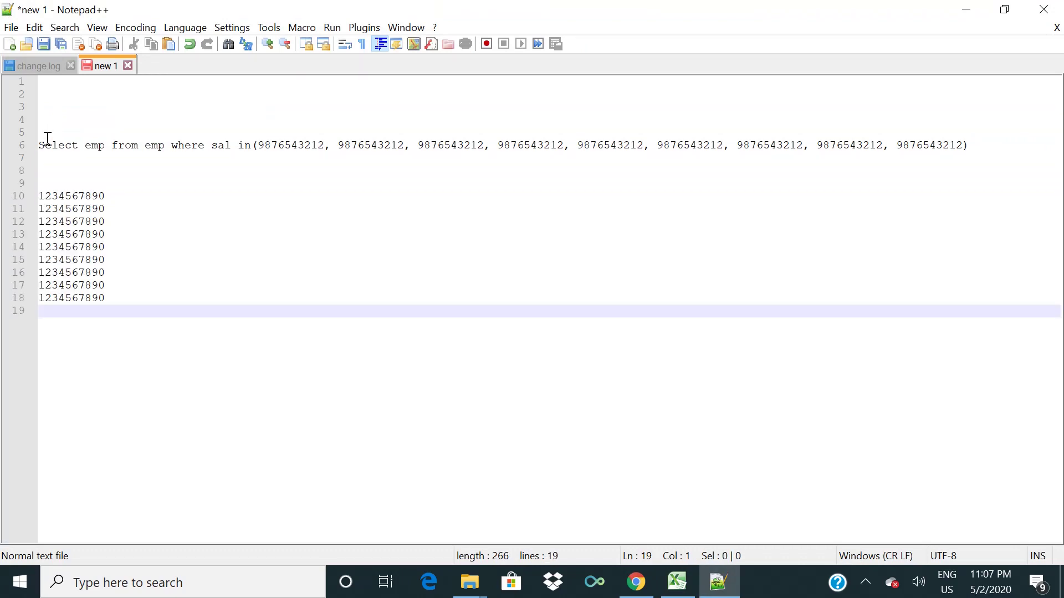
# - Append a single quote and a comma to the end of every number on lines 10 to 18 at once with a column selection
pyautogui.click(108, 196)
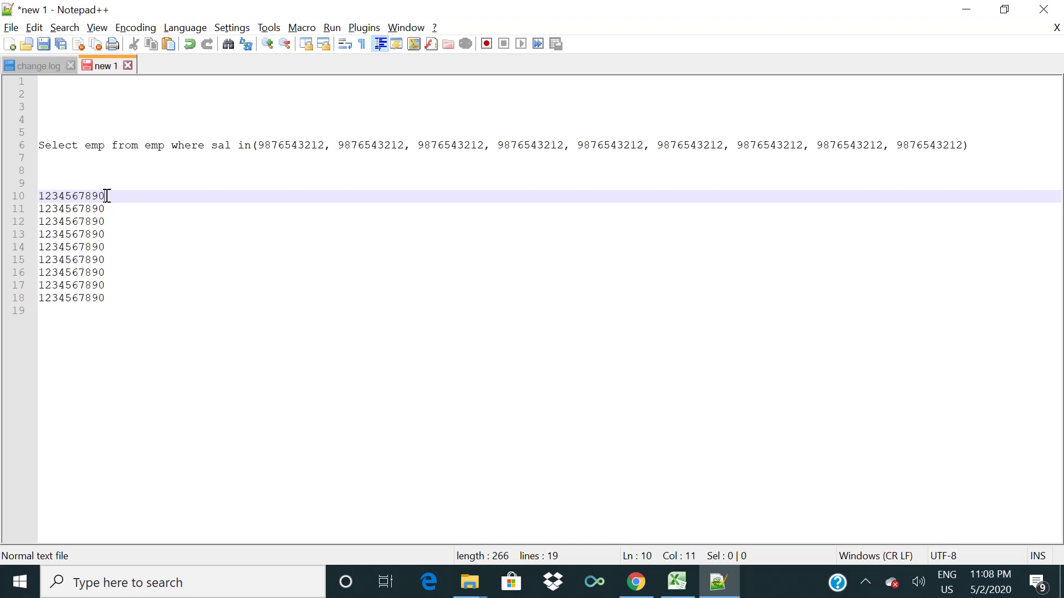
pyautogui.hotkey('alt', 'shift', 'Down')
pyautogui.hotkey('alt', 'shift', 'Down')
pyautogui.hotkey('alt', 'shift', 'Down')
pyautogui.hotkey('alt', 'shift', 'Down')
pyautogui.hotkey('alt', 'shift', 'Down')
pyautogui.hotkey('alt', 'shift', 'Down')
pyautogui.hotkey('alt', 'shift', 'Down')
pyautogui.hotkey('alt', 'shift', 'Down')
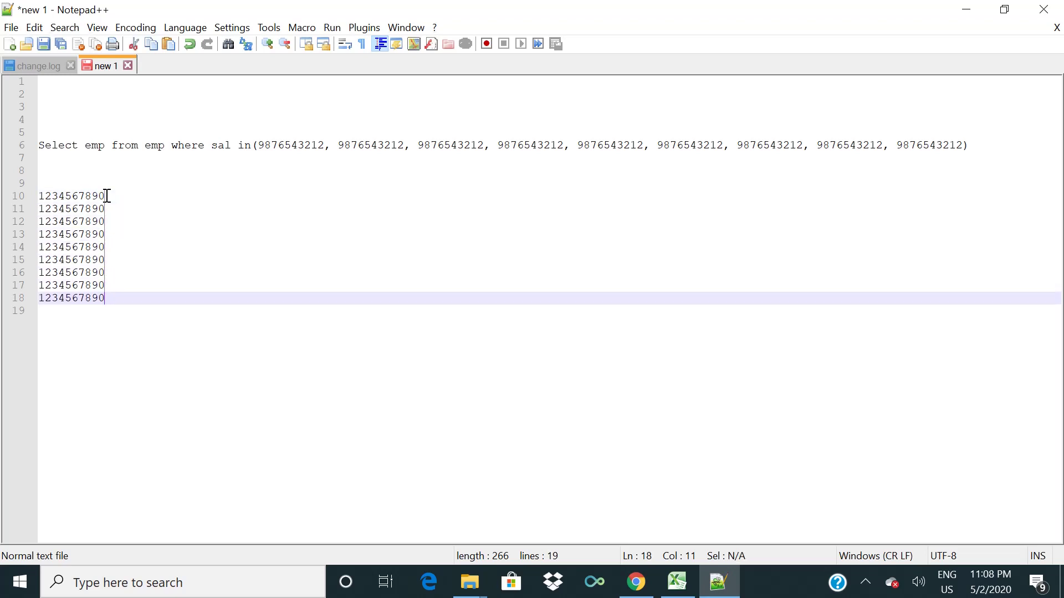
pyautogui.write("'")
pyautogui.press('BackSpace')
pyautogui.write("',")
# - Insert a single quote before every number on lines 10 to 18 at once with a column selection
pyautogui.click(43, 197)
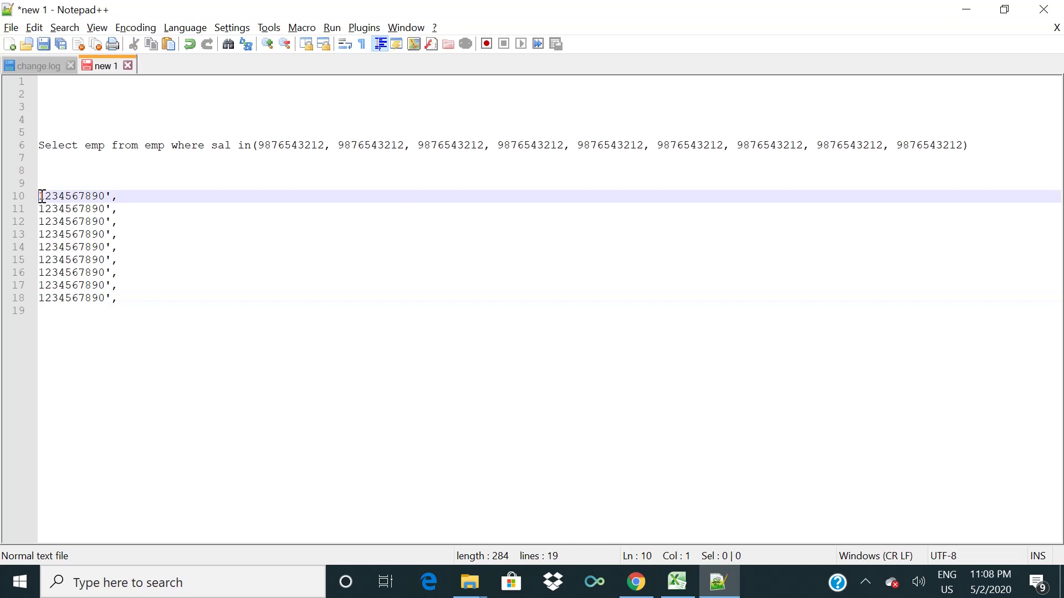
pyautogui.hotkey('alt', 'shift', 'Down')
pyautogui.hotkey('alt', 'shift', 'Down')
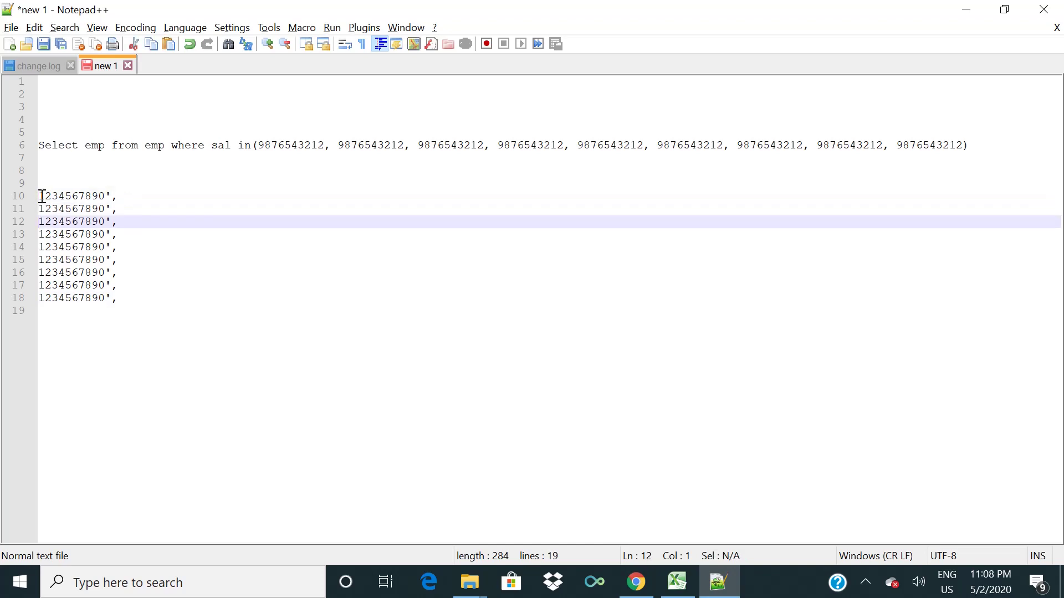
pyautogui.hotkey('alt', 'shift', 'Down')
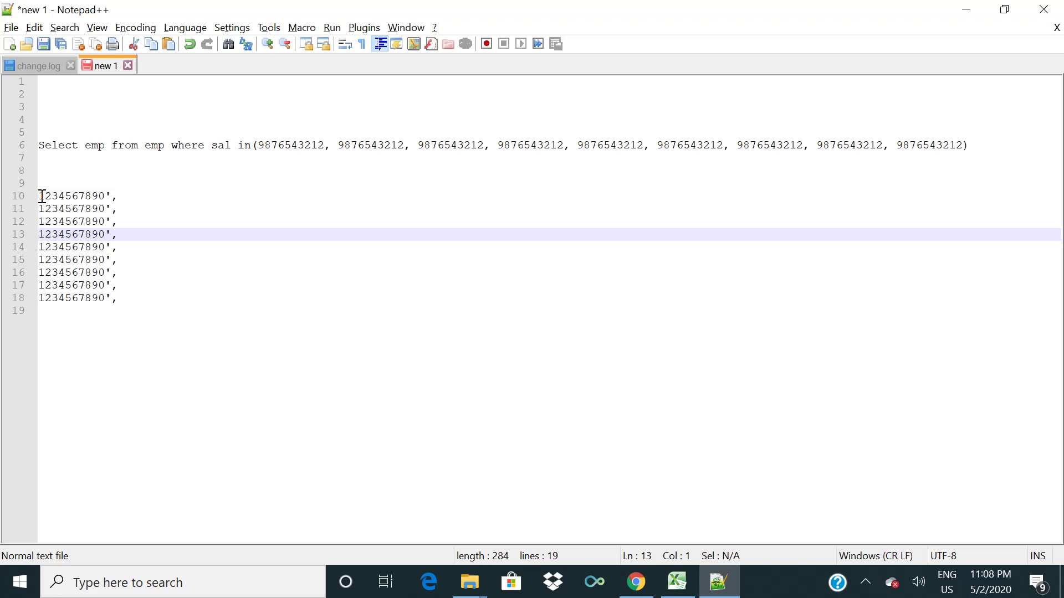
pyautogui.hotkey('alt', 'shift', 'Down')
pyautogui.hotkey('alt', 'shift', 'Down')
pyautogui.hotkey('alt', 'shift', 'Down')
pyautogui.hotkey('alt', 'shift', 'Down')
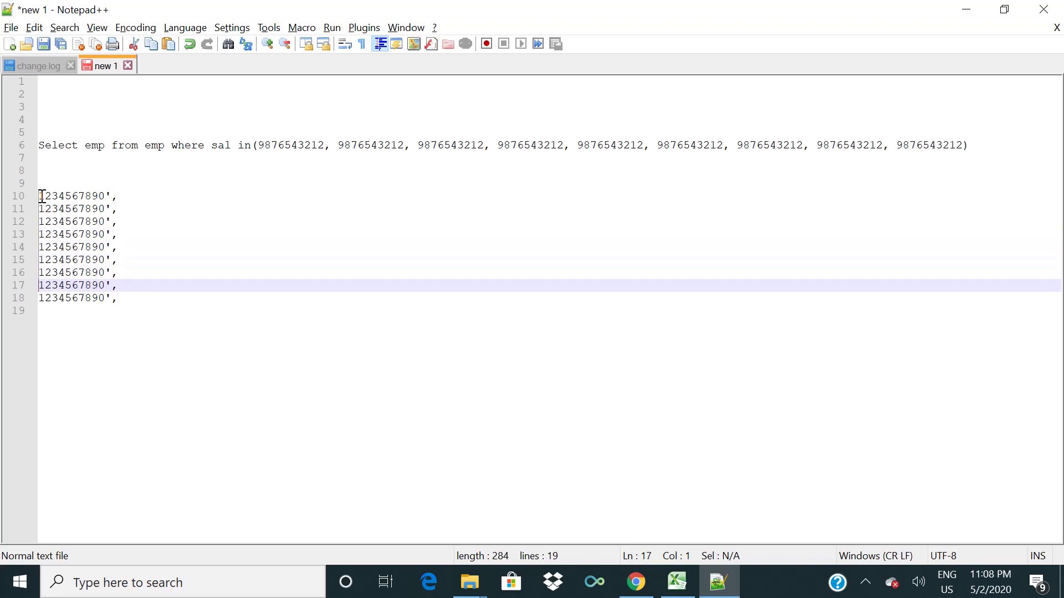
pyautogui.hotkey('alt', 'shift', 'Down')
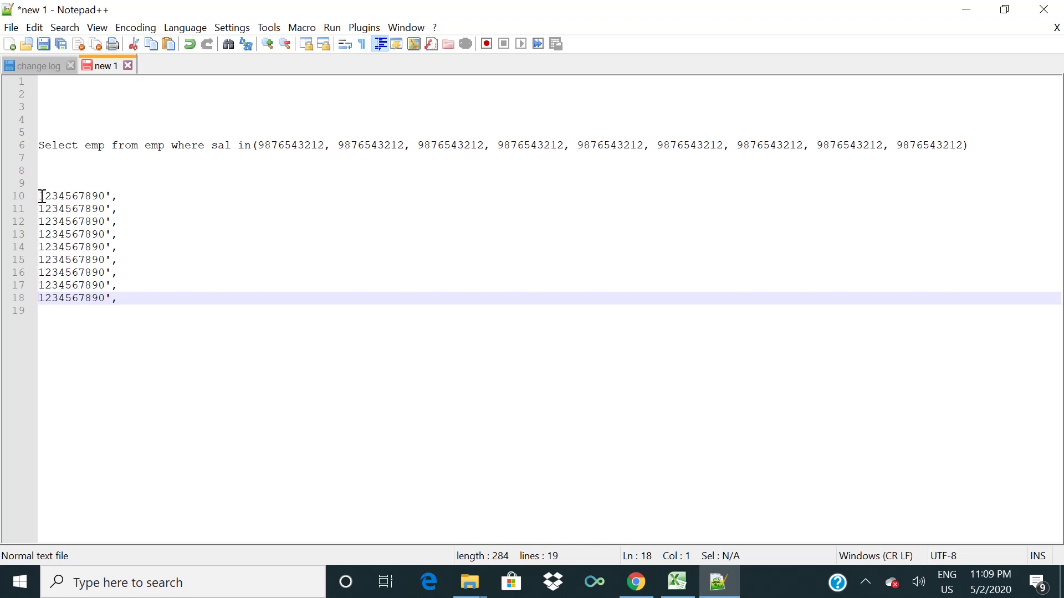
pyautogui.write("'")
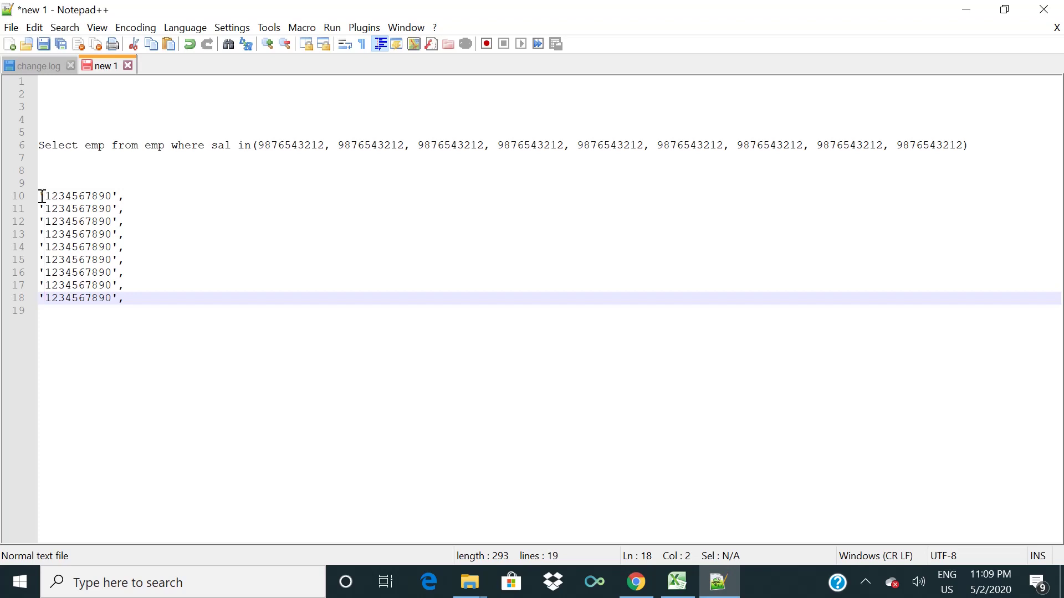
pyautogui.click(165, 179)
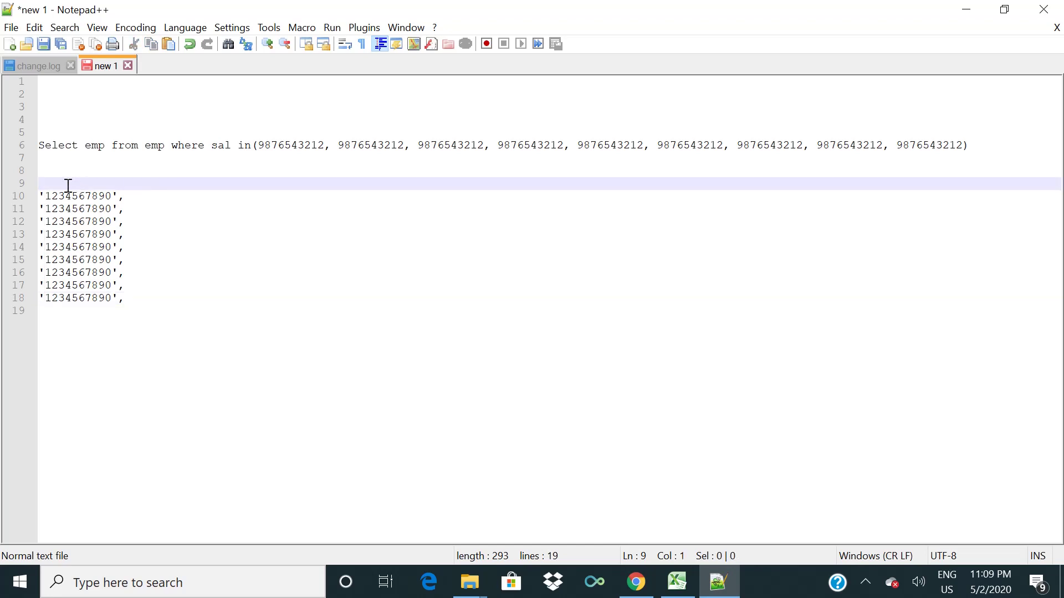
# - Join the quoted numbers on lines 10 to 18 into a single line and place the cursor at its end
pyautogui.moveTo(41, 193); pyautogui.dragTo(126, 293)
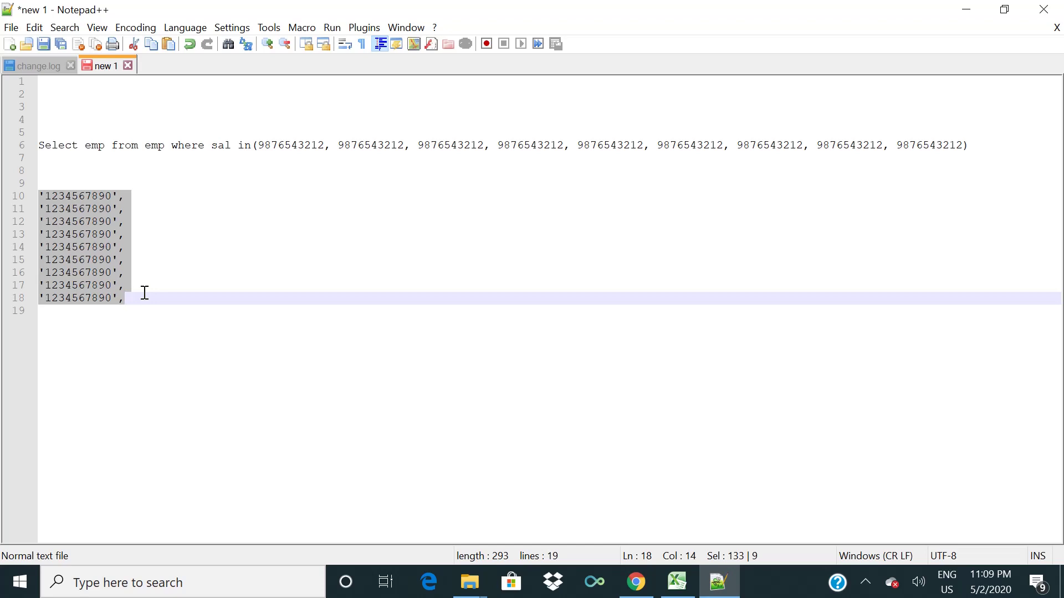
pyautogui.hotkey('ctrl', 'j')
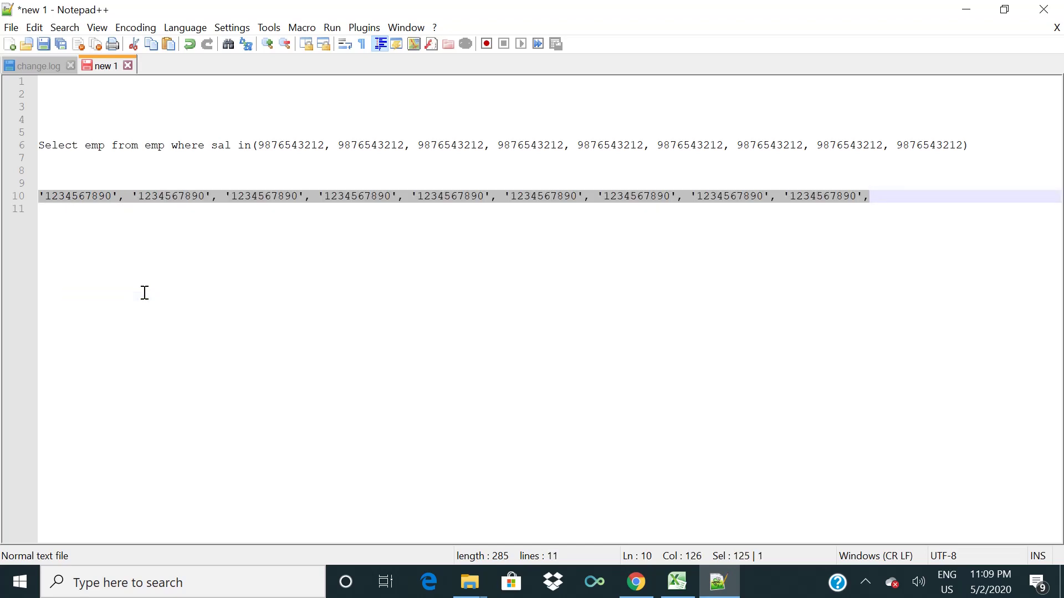
pyautogui.click(177, 295)
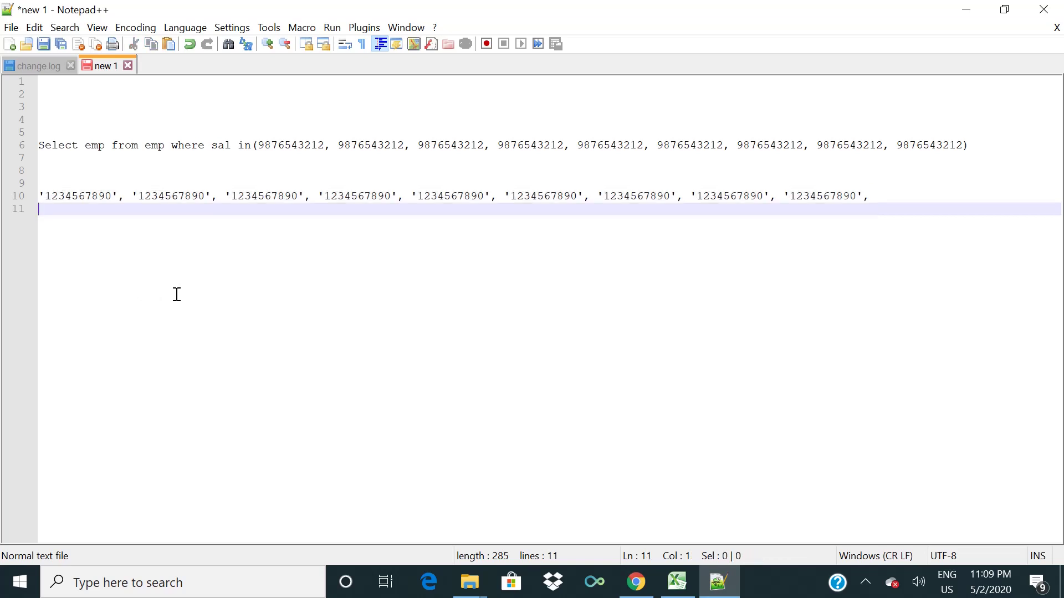
pyautogui.click(872, 194)
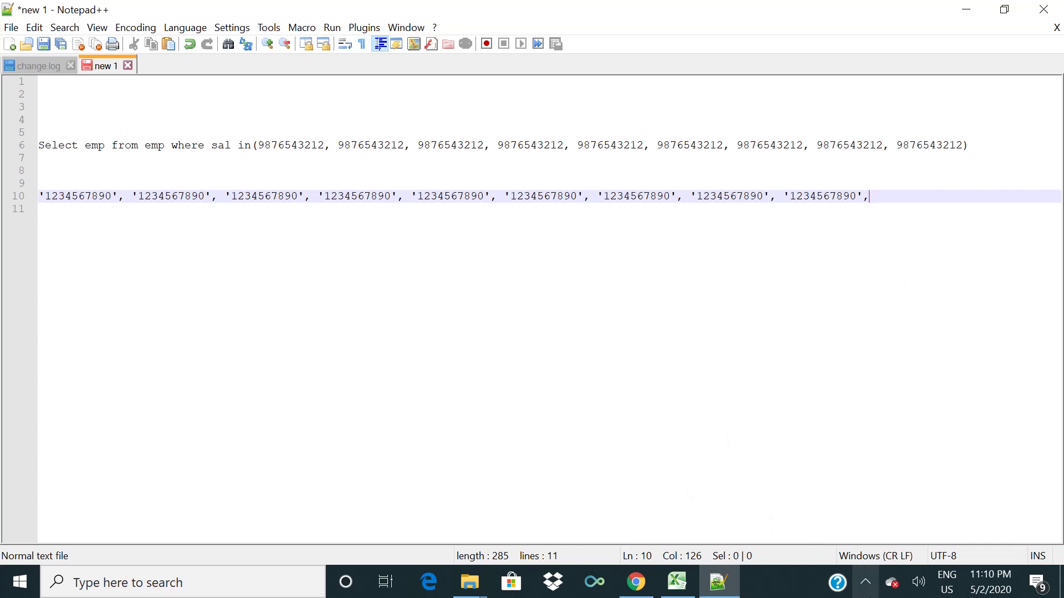
pyautogui.click(866, 583)
pyautogui.click(853, 548)
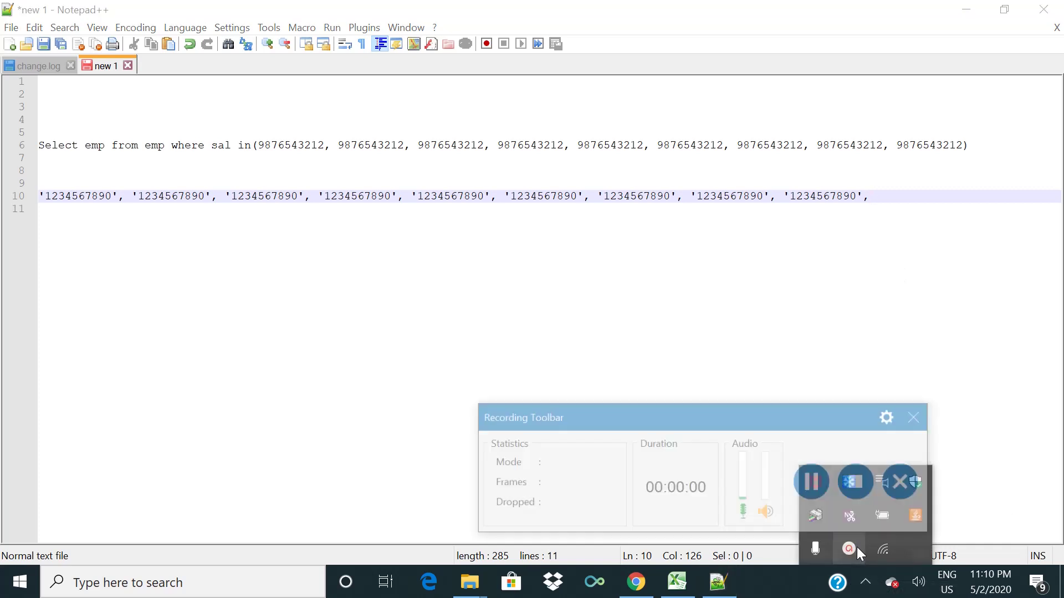